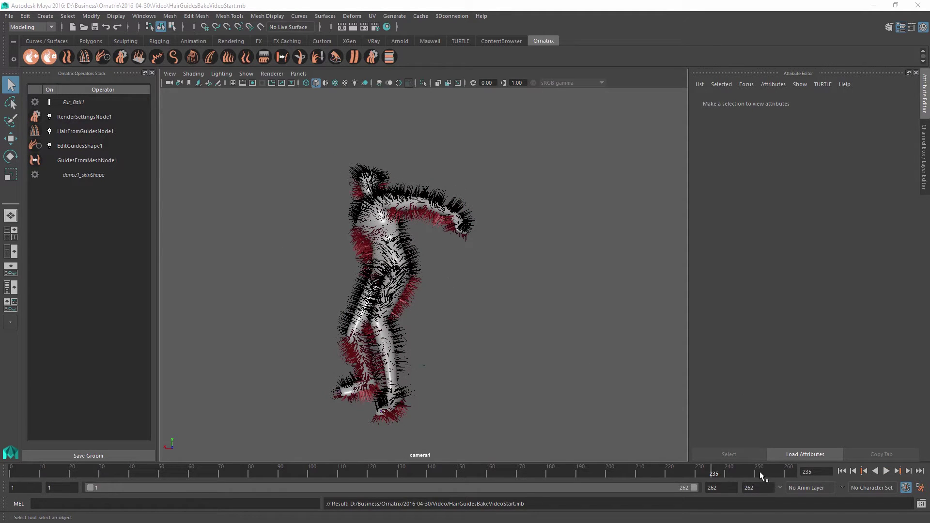
At frame 240, add a Curl operator above HairFromGuidesNode1 with magnitude 0.005 and phase 0.876
key("alt+v")
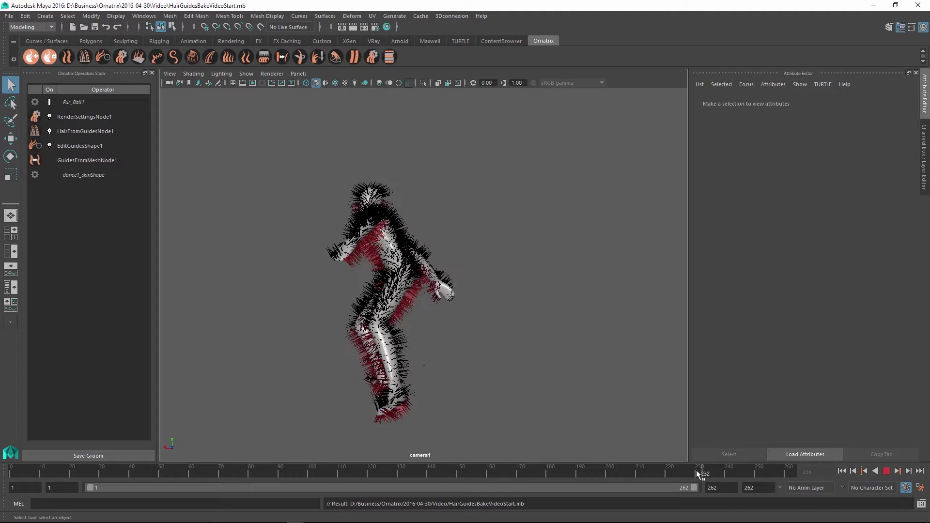
mouse_move(620, 473)
left_mouse_down()
mouse_move(115, 458)
mouse_move(271, 471)
mouse_move(729, 473)
left_mouse_up()
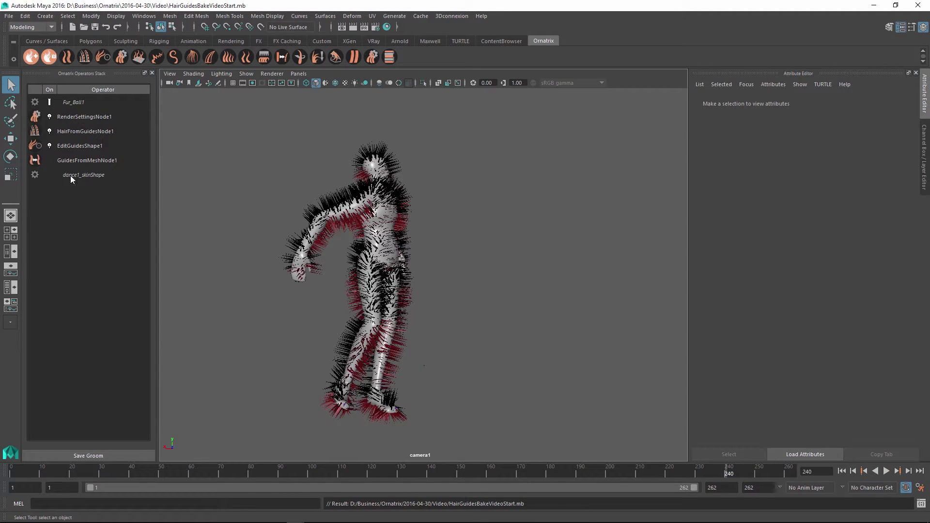
left_click(74, 132)
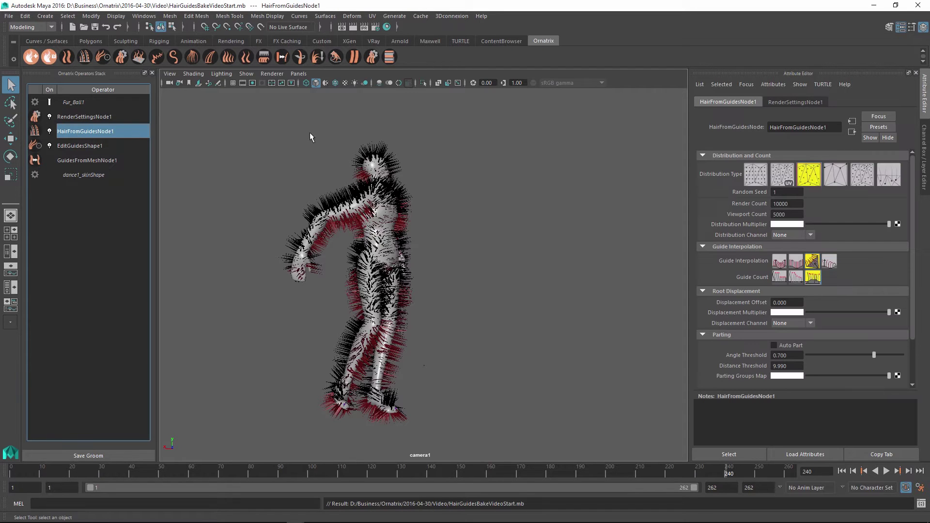
left_click(172, 57)
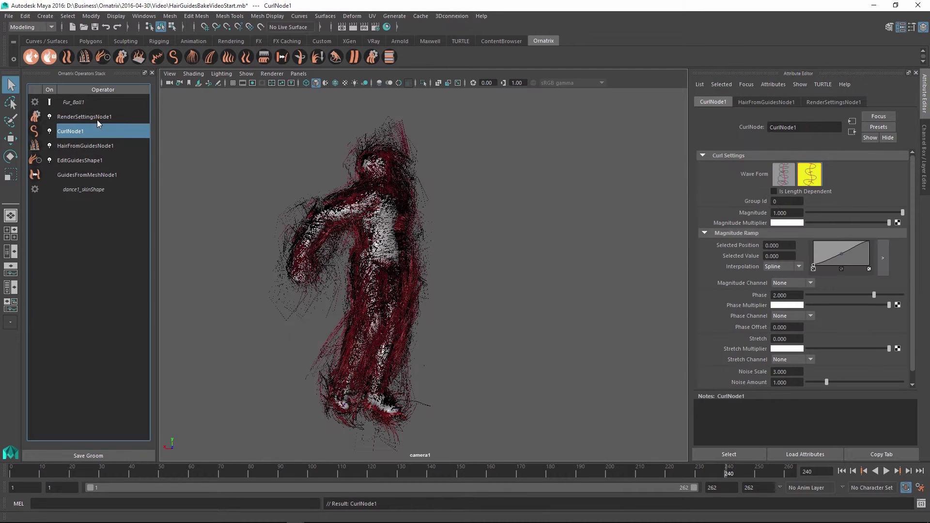
left_click(809, 213)
mouse_move(875, 293)
left_mouse_down()
mouse_move(850, 294)
mouse_move(859, 299)
left_mouse_up()
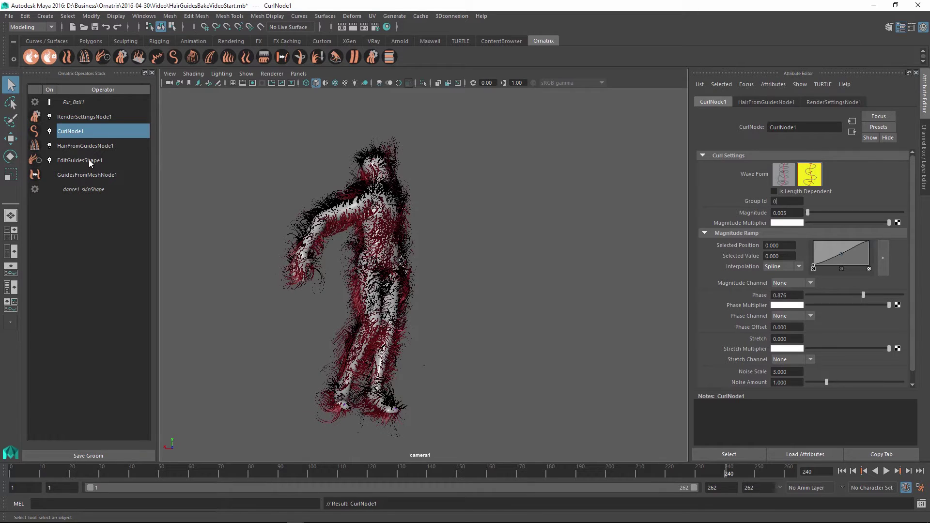
Brush the hair guides around the head and upper body in EditGuidesShape1, and leave guide editing with nothing selected
left_click(89, 159)
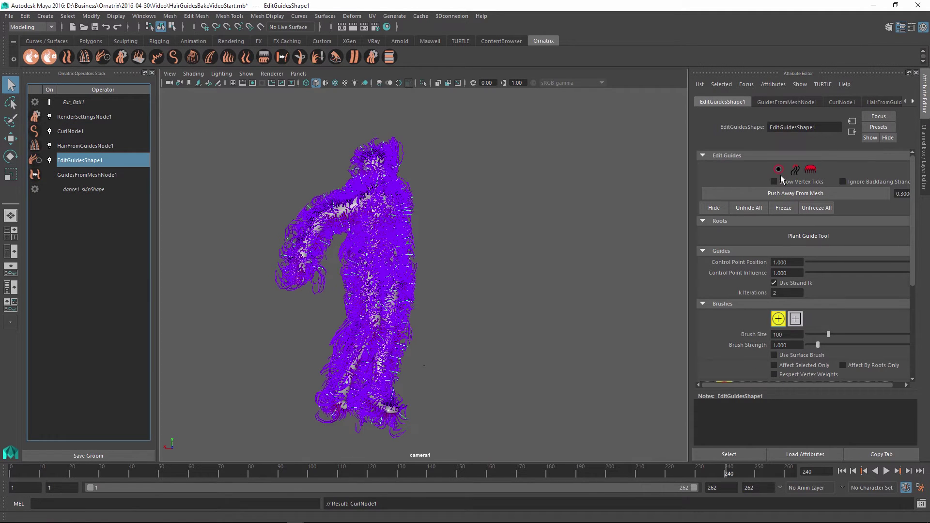
left_click(795, 170)
left_click(812, 172)
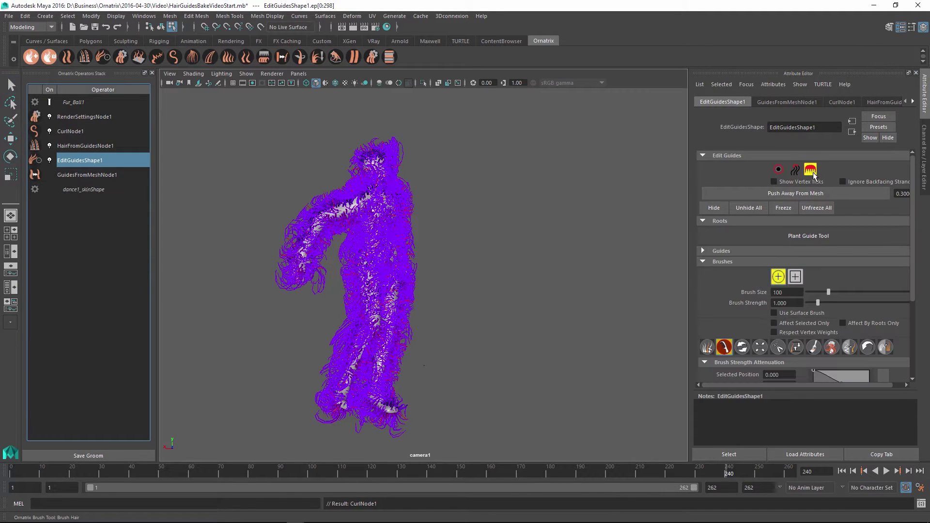
mouse_move(381, 245)
left_mouse_down("alt")
mouse_move(354, 241)
mouse_move(392, 246)
mouse_move(340, 228)
left_mouse_up("alt")
scroll(242, 208, "up", 5)
scroll(245, 218, "down", 4)
scroll(247, 231, "up", 5)
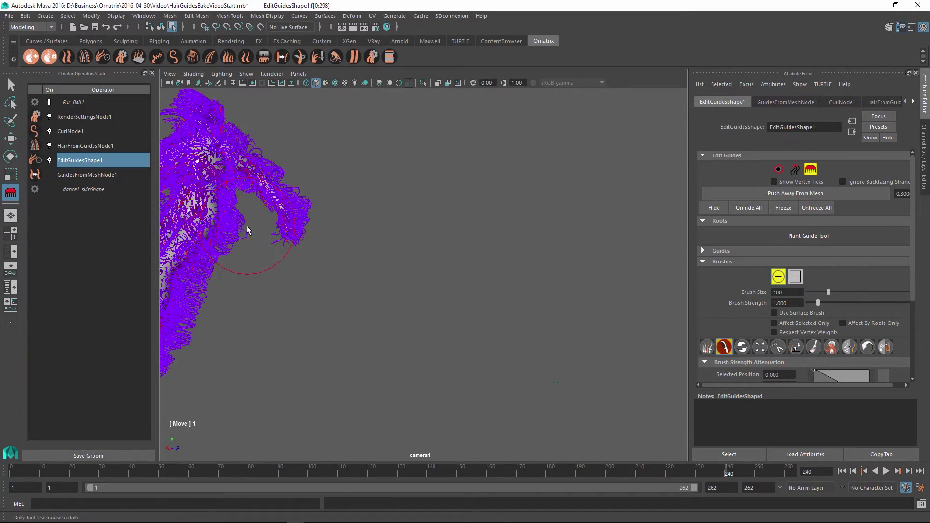
scroll(247, 231, "down", 4)
left_click_drag(330, 226, 312, 207, "alt")
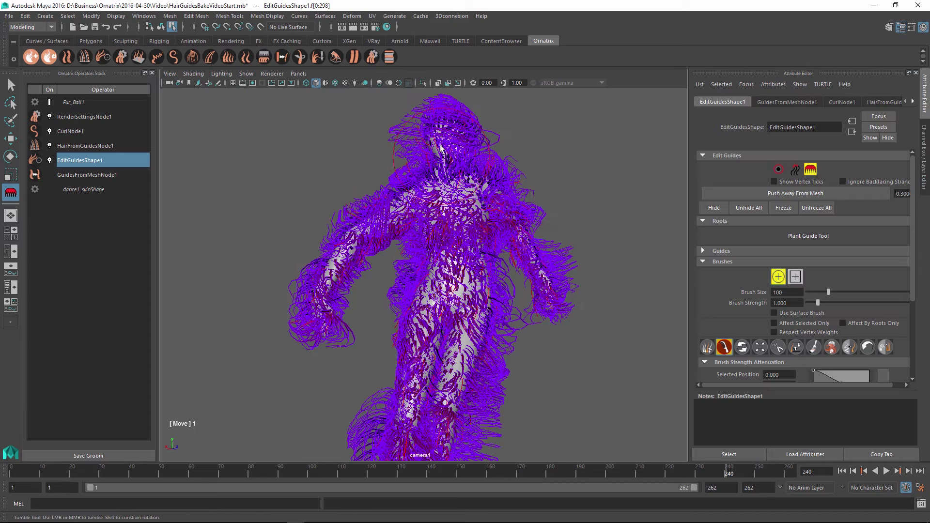
mouse_move(441, 148)
left_mouse_down()
mouse_move(343, 248)
mouse_move(525, 234)
mouse_move(487, 215)
mouse_move(537, 318)
left_mouse_up()
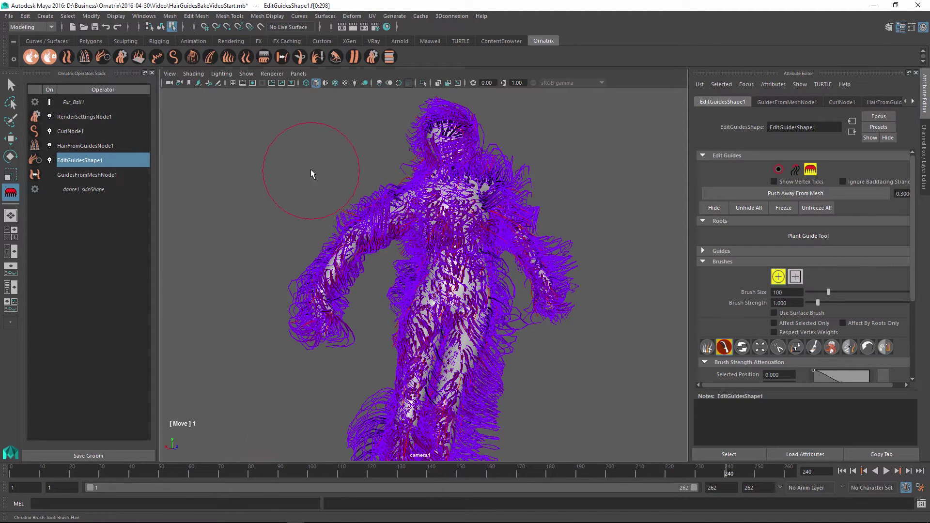
key("w")
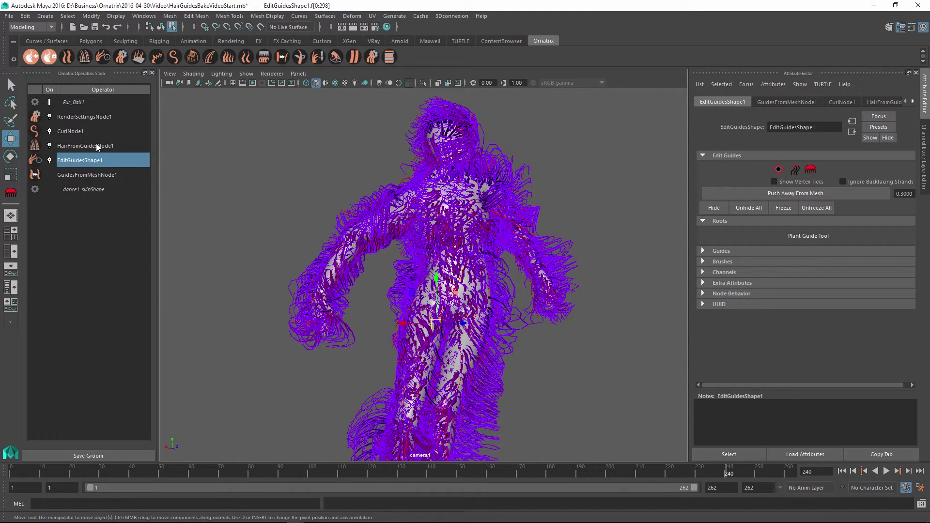
left_click(288, 150)
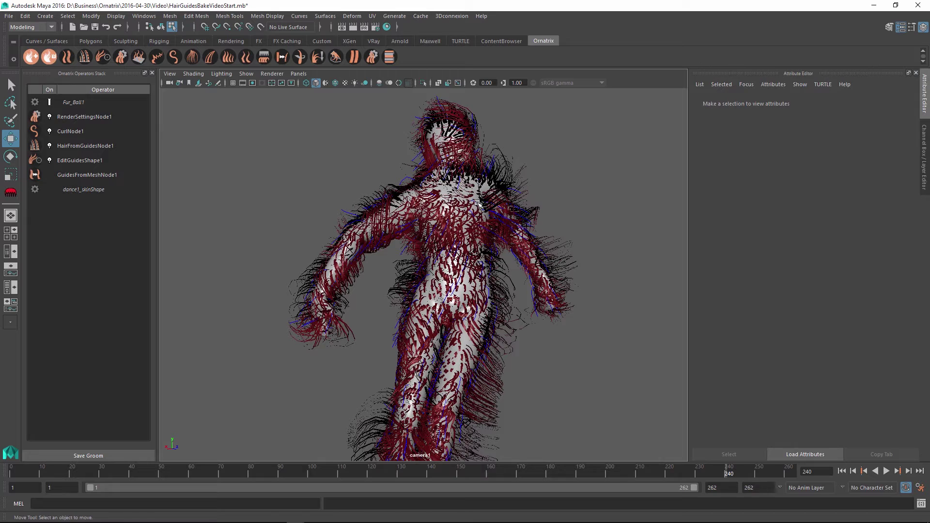
Play and scrub the animation to check the groomed hair in motion, stopping at frame 238
left_click_drag(728, 472, 714, 471)
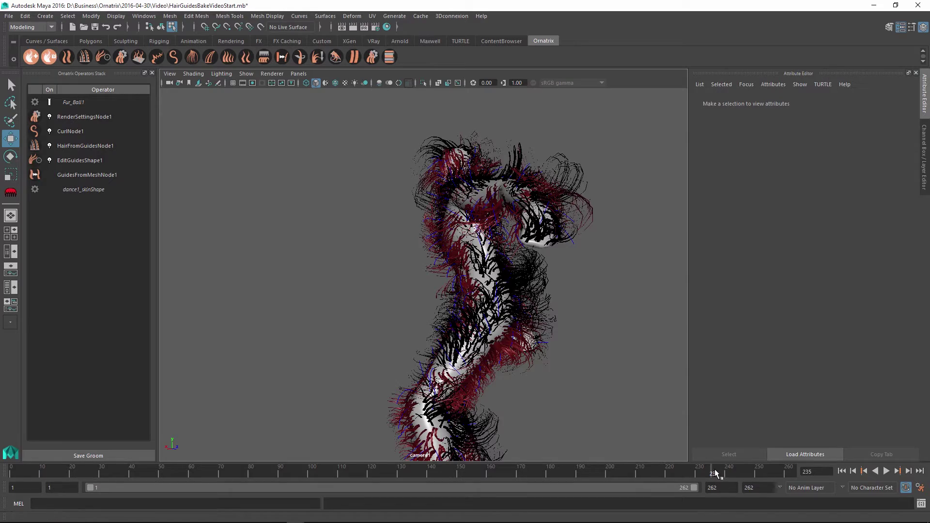
key("alt+v")
mouse_move(691, 470)
left_mouse_down()
mouse_move(630, 473)
mouse_move(743, 478)
mouse_move(720, 480)
left_mouse_up()
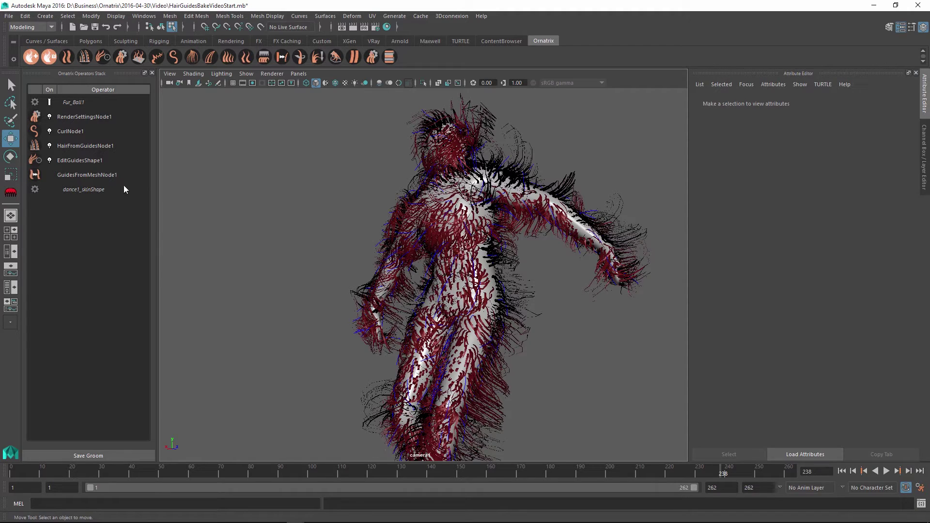
Collapse the operator stack up to GuidesFromMeshNode1 and move the animation to frame 239
left_click(73, 175)
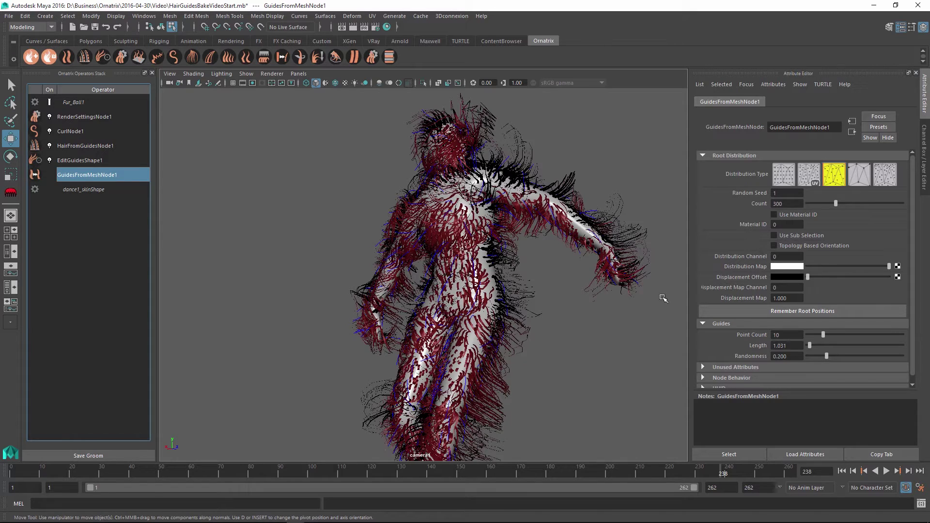
right_click(80, 178)
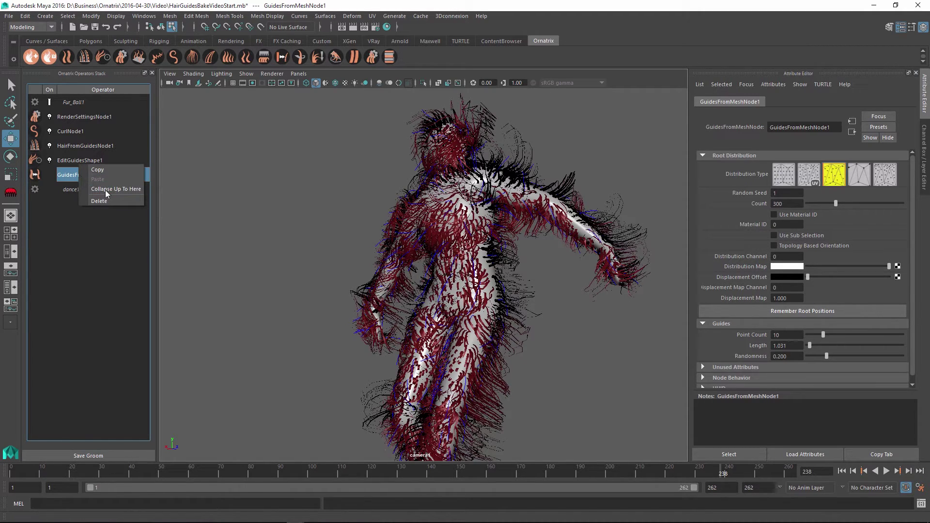
left_click(108, 193)
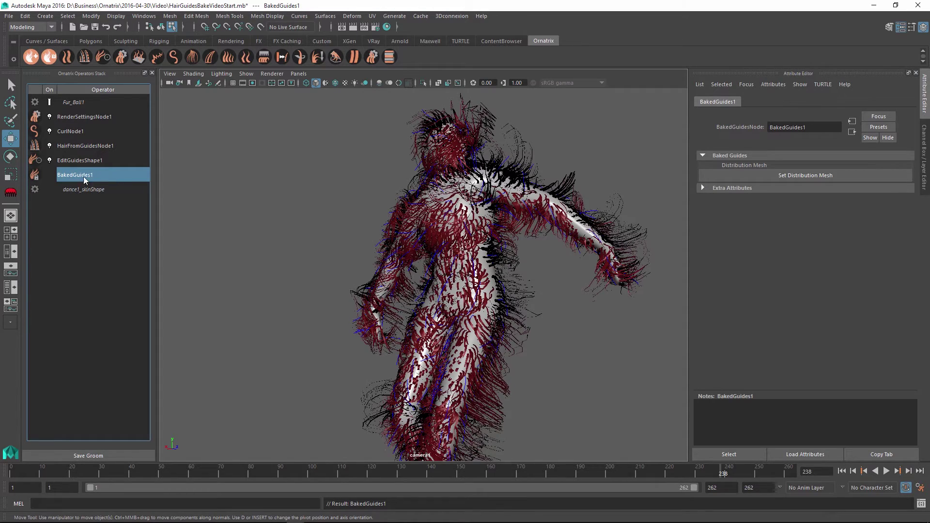
mouse_move(722, 468)
left_mouse_down()
mouse_move(670, 472)
mouse_move(725, 476)
left_mouse_up()
Collapse the operator stack up to EditGuidesShape1 to bake the guide edits
left_click(104, 160)
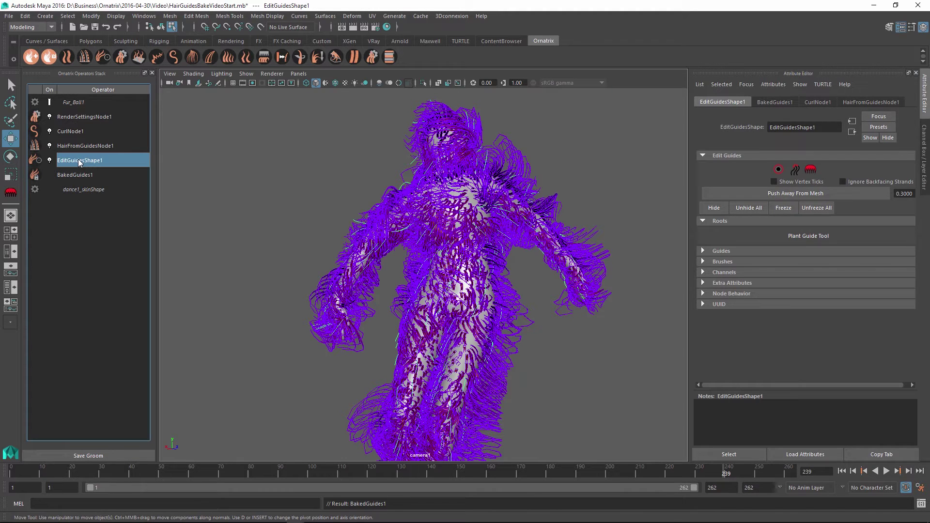
right_click(77, 159)
left_click(88, 172)
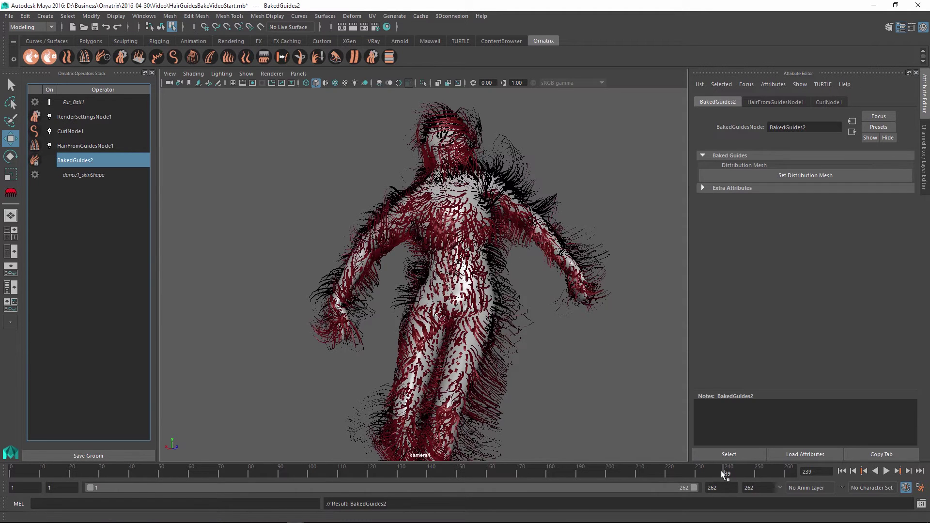
Scrub the animation to check how the baked guides follow the body, stopping at frame 227
left_click_drag(725, 473, 514, 465)
left_click_drag(614, 471, 687, 480)
left_click_drag(512, 313, 397, 231, "alt")
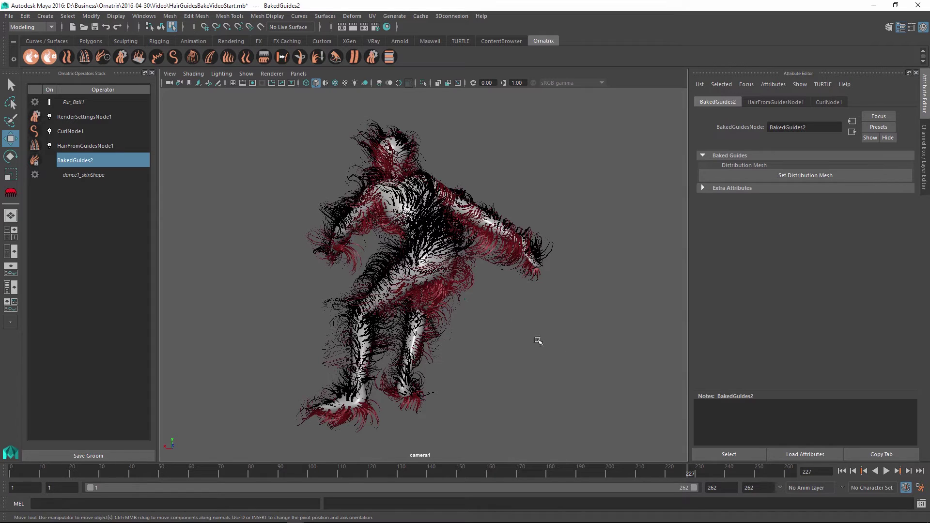
Collapse the operator stack up to HairFromGuidesNode1, keeping its distribution multiplier at full
left_click(117, 148)
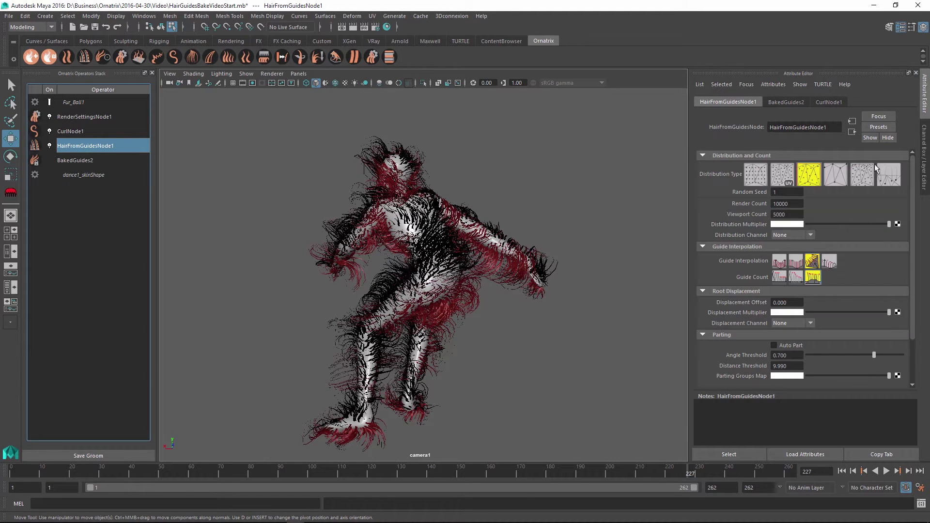
left_click_drag(878, 224, 897, 232)
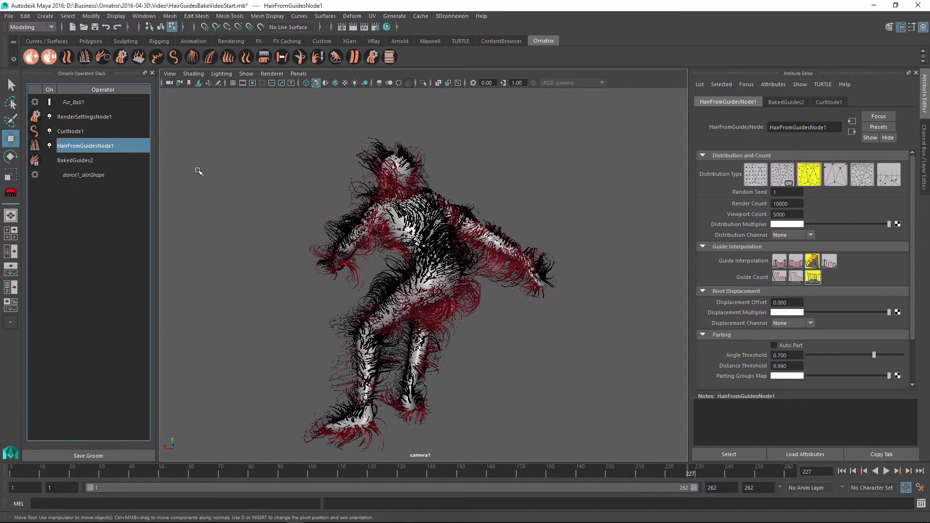
right_click(80, 149)
left_click(100, 160)
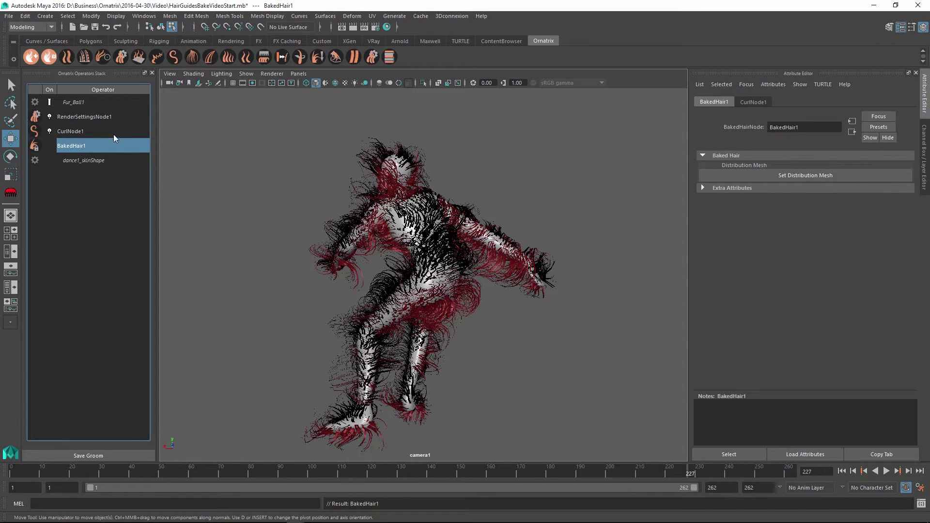
Play the animation to check the baked hair in motion, stopping at frame 236
left_click_drag(687, 471, 710, 488)
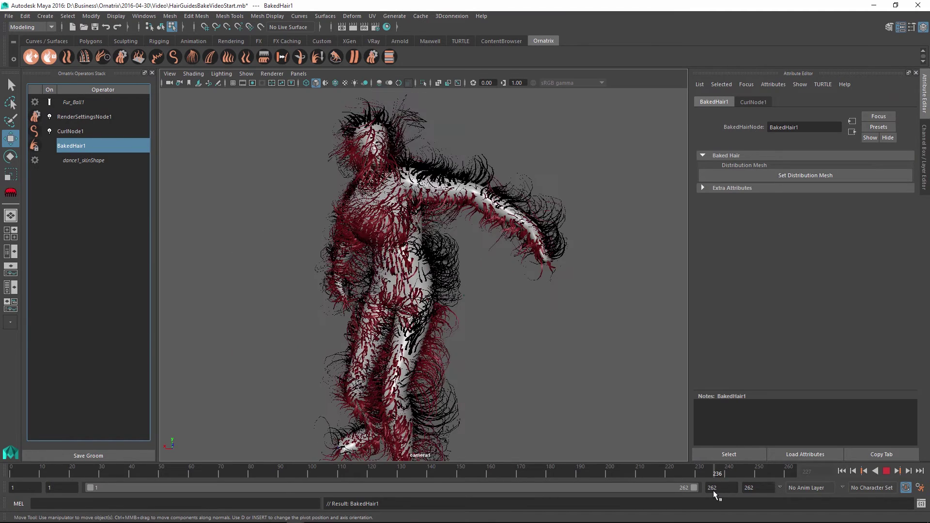
key("Escape")
left_click(795, 180)
Inspect the CurlNode1 settings and its available stack operations without applying any
left_click(100, 132)
left_click(97, 134)
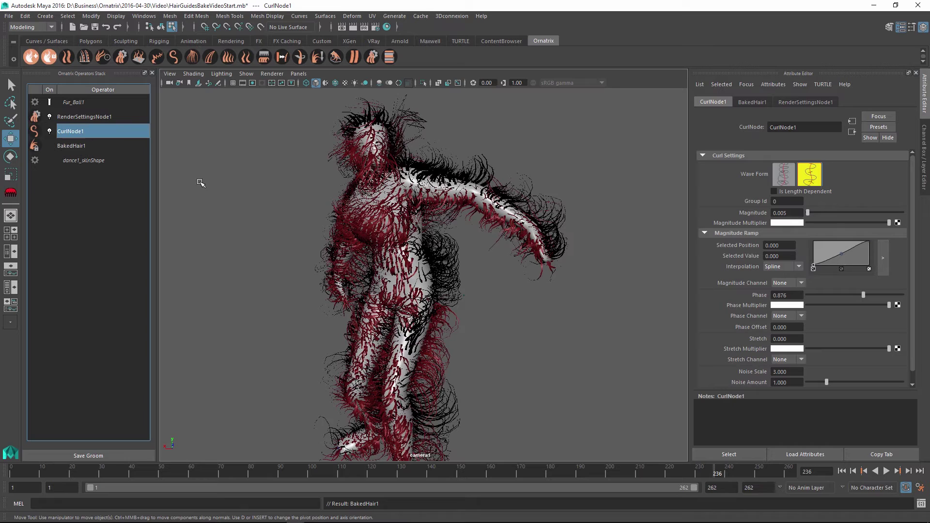
right_click(84, 133)
left_click(72, 246)
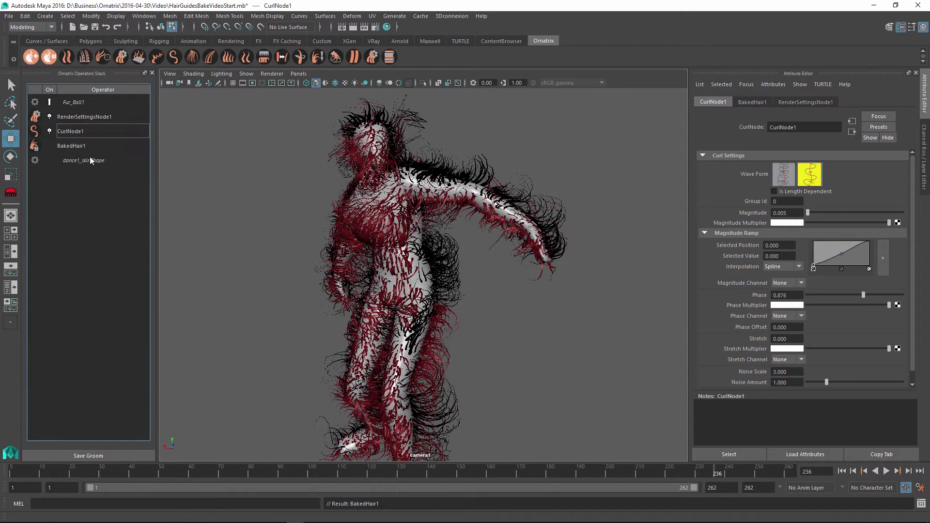
Add a Mesh From Strands operator above RenderSettingsNode1 and set its strand mesh type to cylindrical strands
left_click(92, 119)
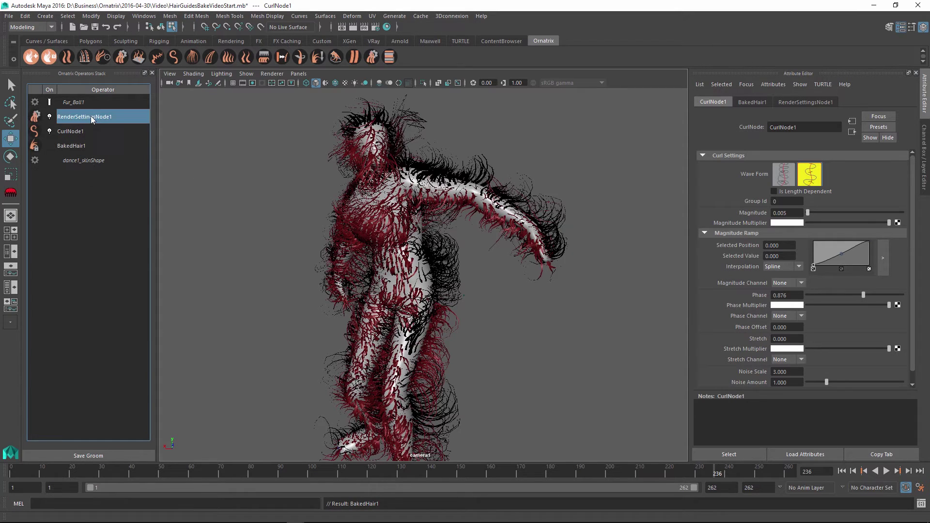
left_click(67, 57)
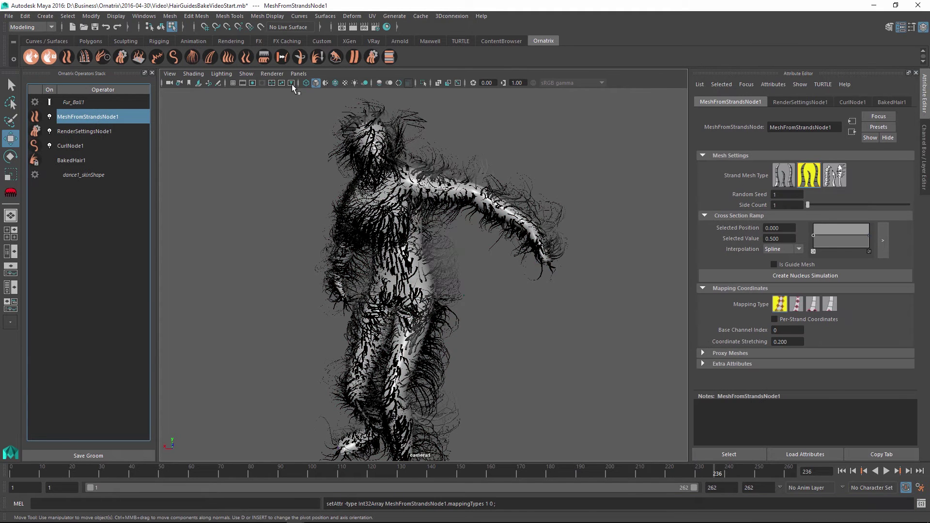
left_click(449, 164)
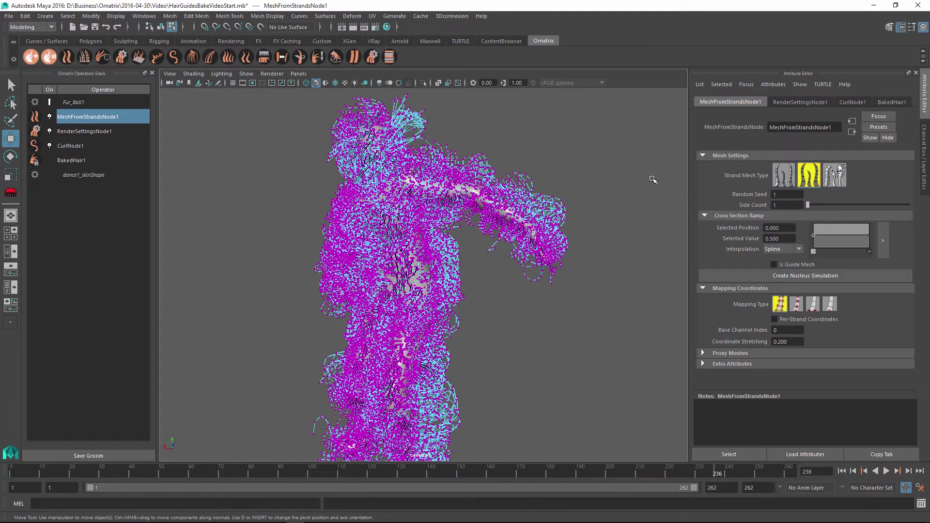
left_click(784, 175)
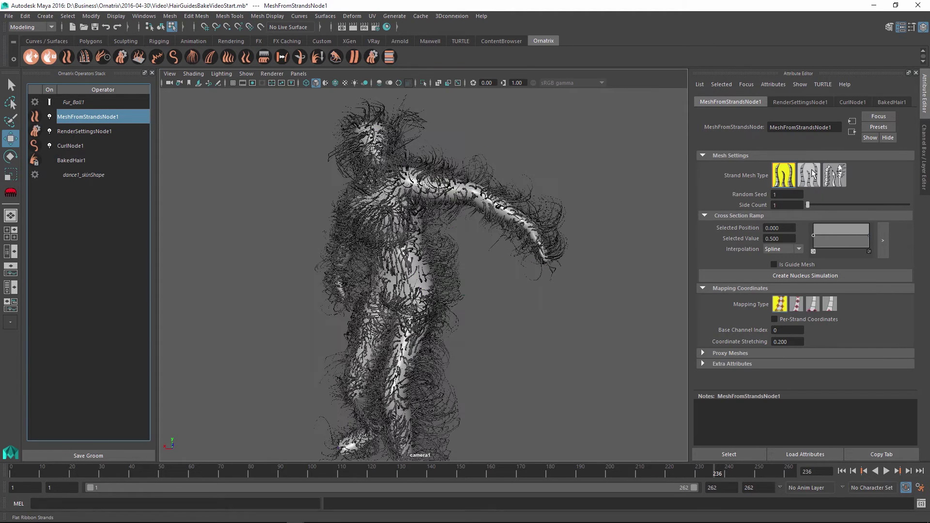
Set the strand mesh's side count to 5 while examining the strands up close
scroll(465, 185, "up", 5)
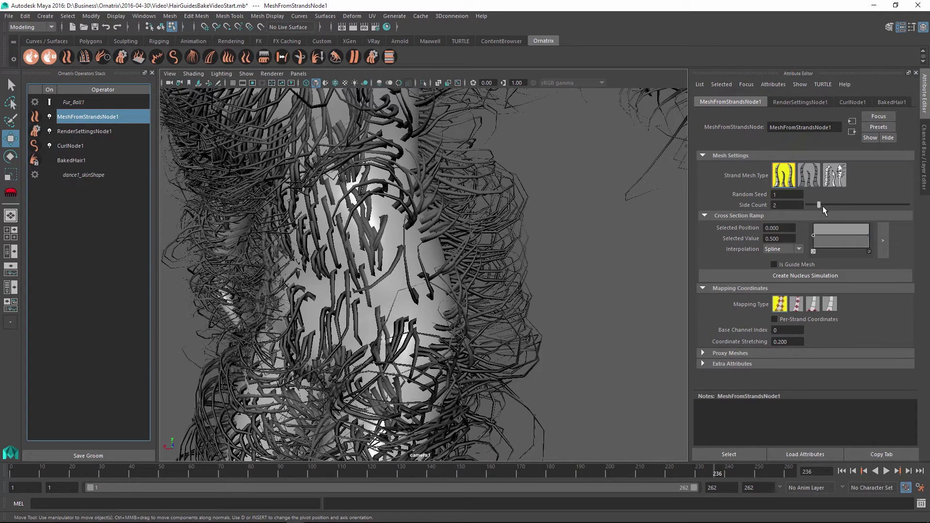
left_click_drag(835, 207, 856, 207)
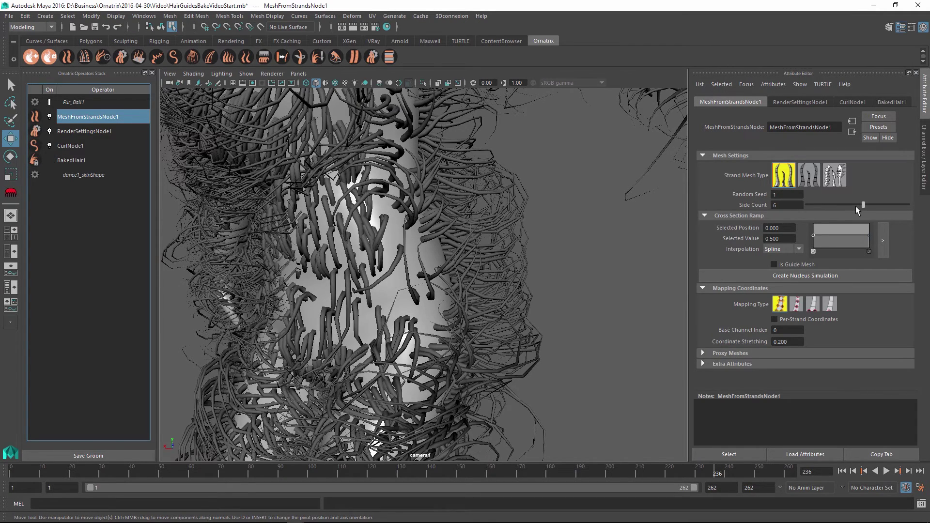
key("f")
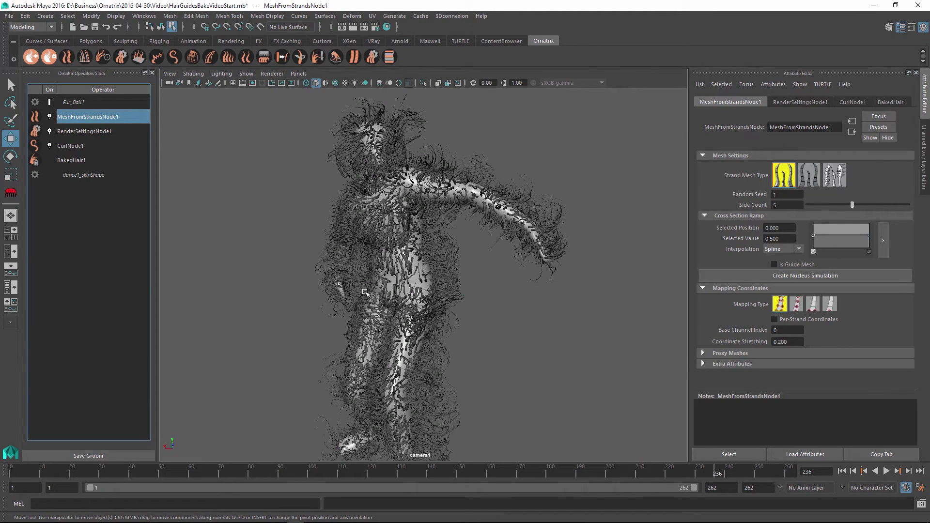
Move to frame 238, collapse the operator stack up to MeshFromStrandsNode1, and examine the baked mesh up close with nothing selected
mouse_move(716, 471)
left_mouse_down()
mouse_move(581, 450)
mouse_move(513, 456)
mouse_move(613, 472)
mouse_move(722, 472)
left_mouse_up()
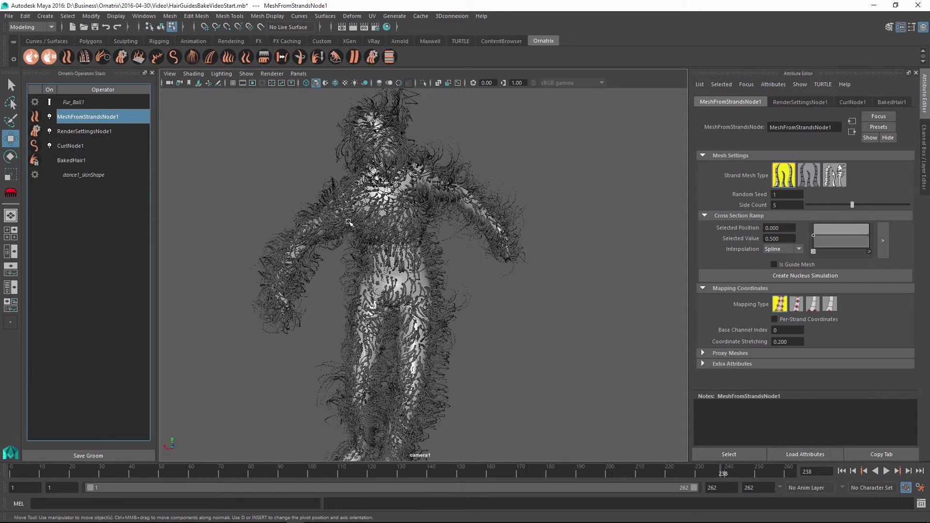
right_click(81, 119)
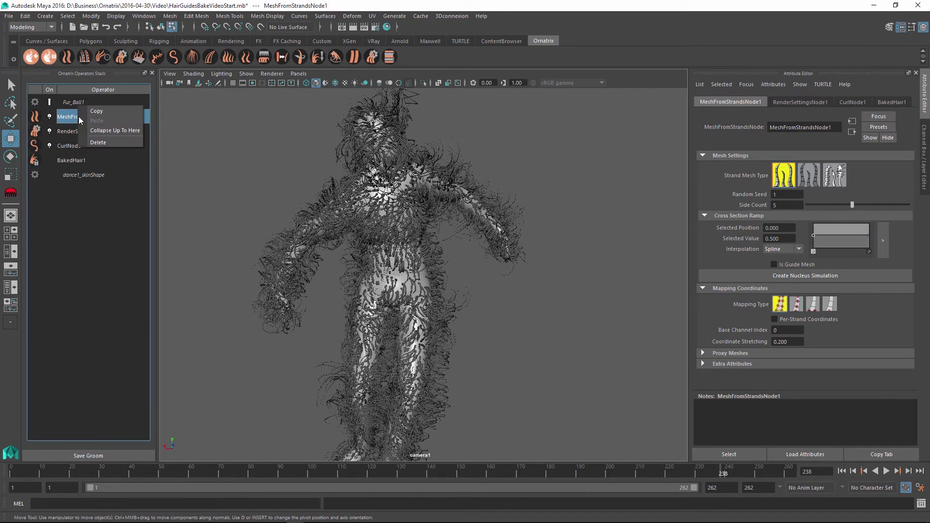
left_click(99, 131)
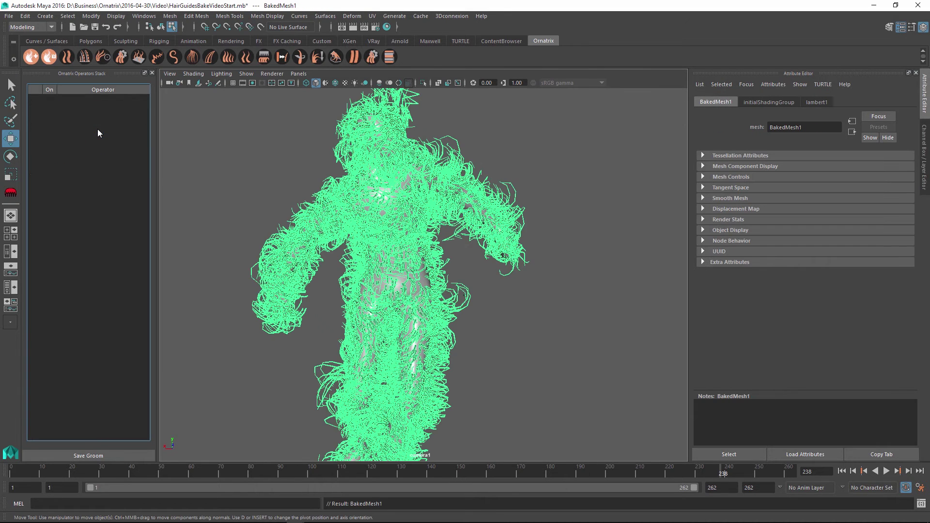
left_click(525, 175)
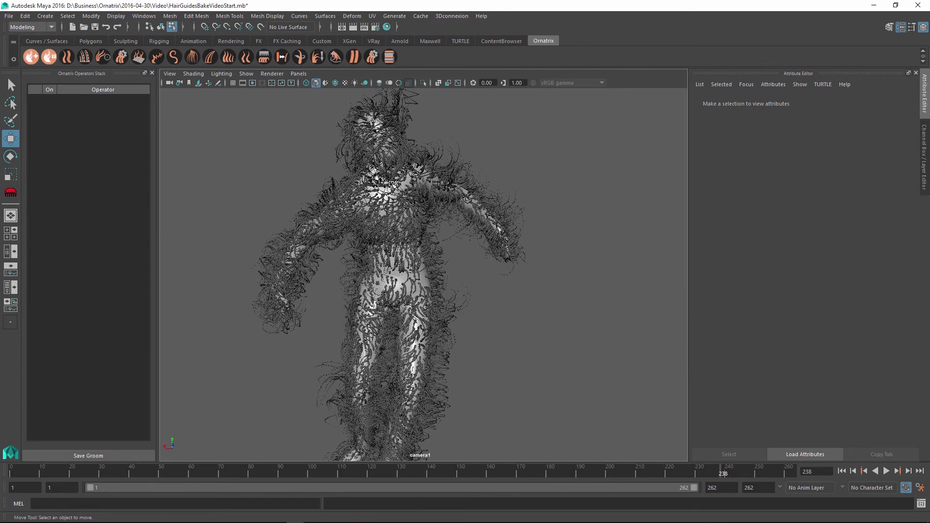
scroll(393, 202, "up", 3)
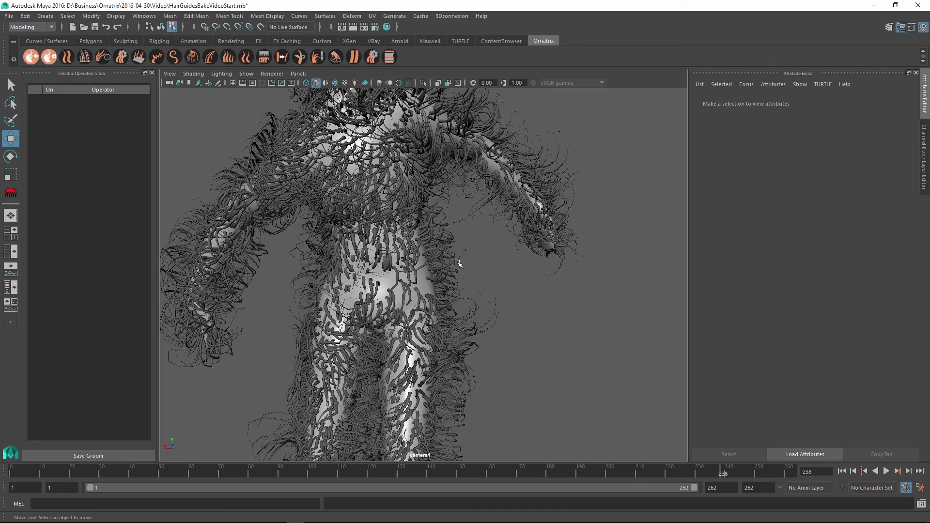
mouse_move(721, 473)
left_mouse_down()
mouse_move(555, 473)
mouse_move(493, 452)
mouse_move(669, 456)
mouse_move(720, 475)
mouse_move(619, 473)
mouse_move(722, 471)
left_mouse_up()
Undo the collapse of the stack at MeshFromStrandsNode1 and scrub the animation back to frame 224 to check the live strand mesh
key("ctrl+z")
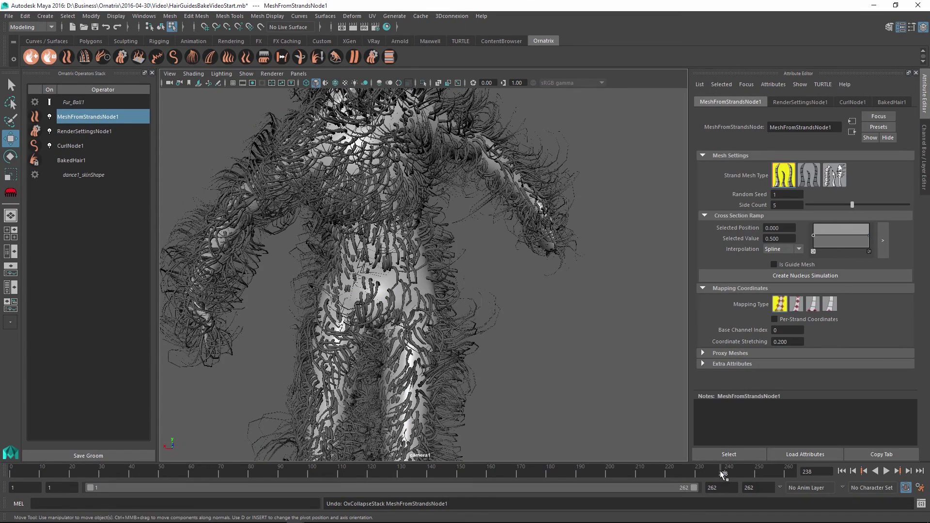
left_click_drag(720, 470, 682, 471)
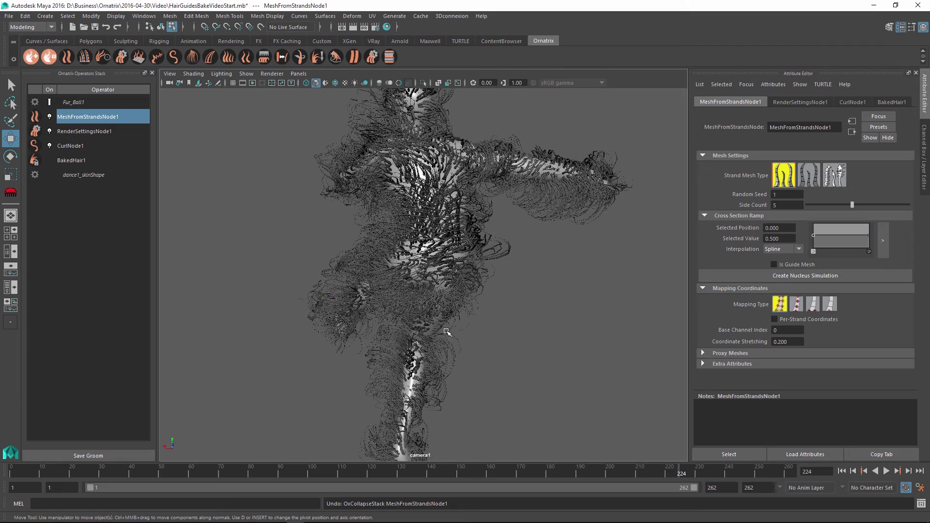
Undo the Mesh From Strands operator's settings and its addition, leaving RenderSettingsNode1 as the uppermost operator, and scrub to frame 201
key("ctrl+z")
key("ctrl+z")
key("ctrl+z")
key("ctrl+z")
key("ctrl+z")
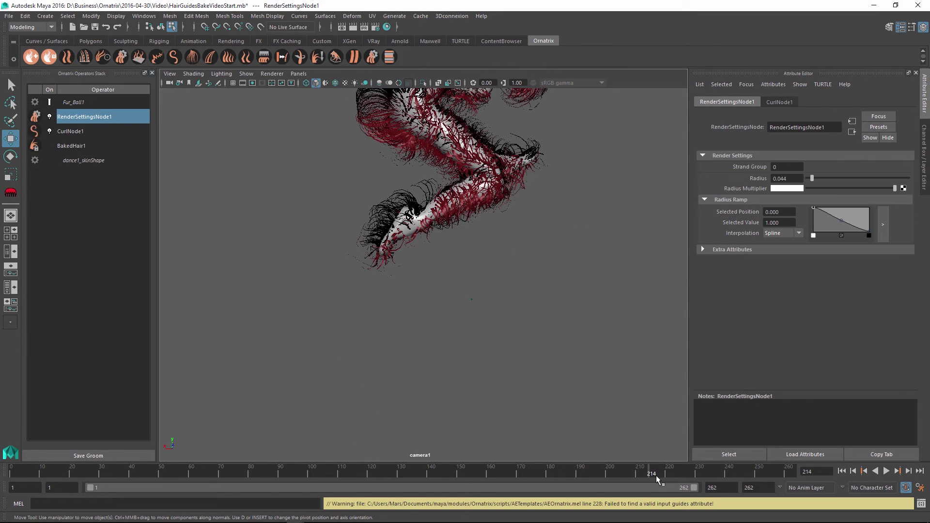
left_click_drag(644, 469, 611, 473)
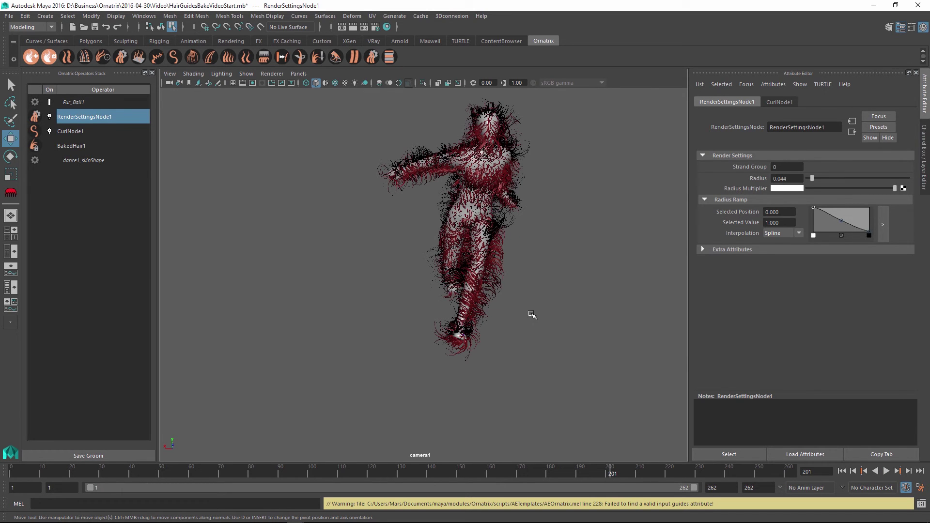